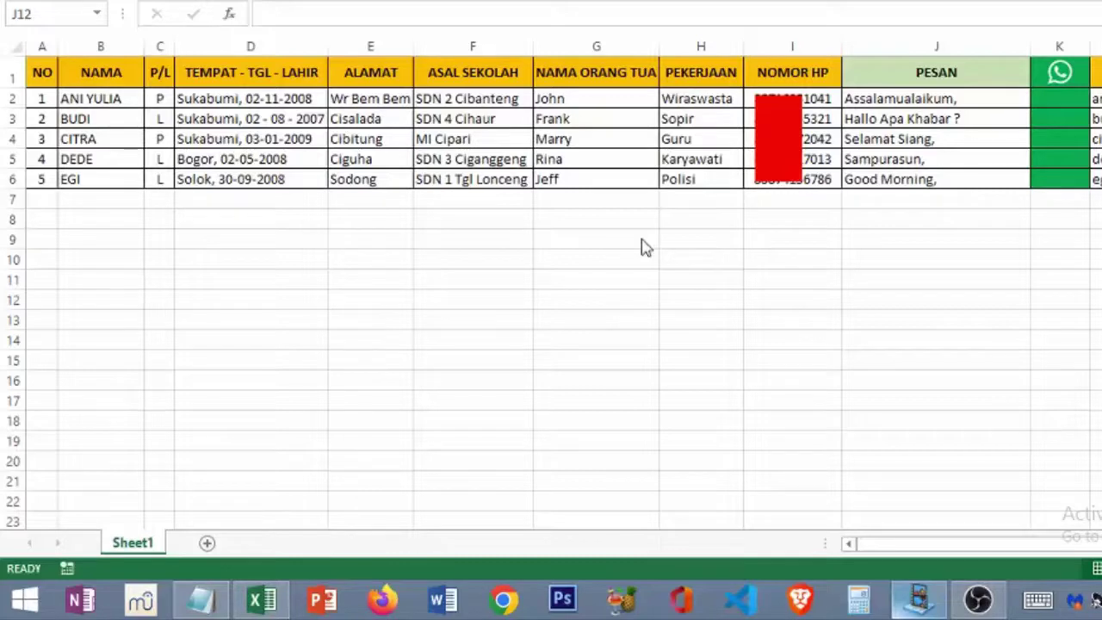
Switch from the student table to the Notepad notes with the HYPERLINK formula templates.
{"action": "key", "text": "alt+Tab"}
Copy the second HYPERLINK formula template from Notepad, then minimize Notepad.
{"action": "left_click_drag", "start_coordinate": [155, 78], "coordinate": [720, 155]}
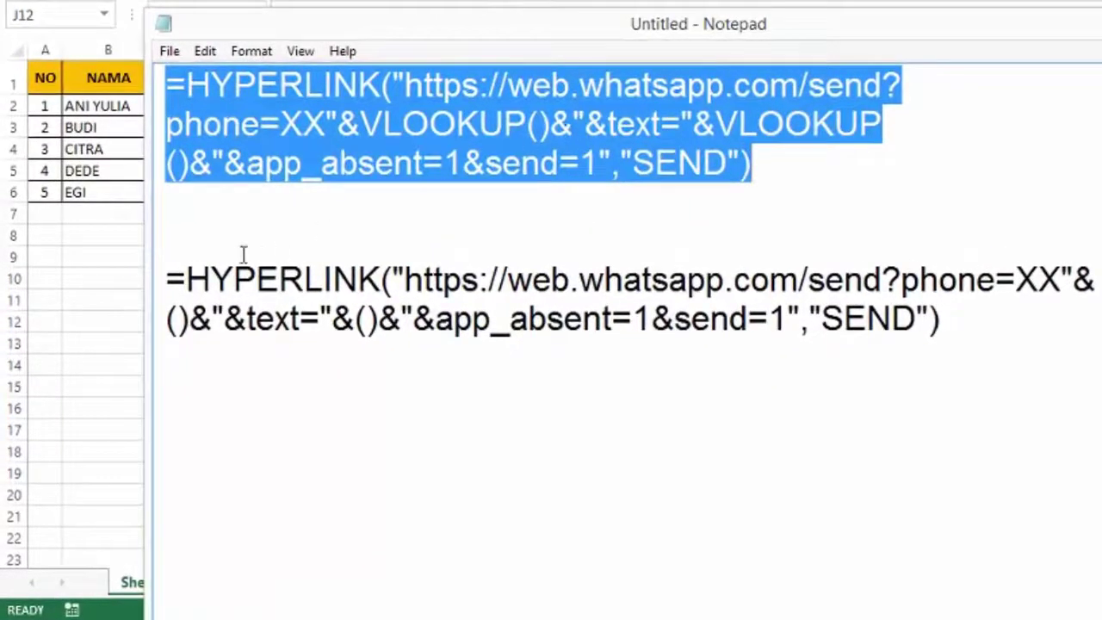
{"action": "left_click_drag", "start_coordinate": [169, 277], "coordinate": [978, 318]}
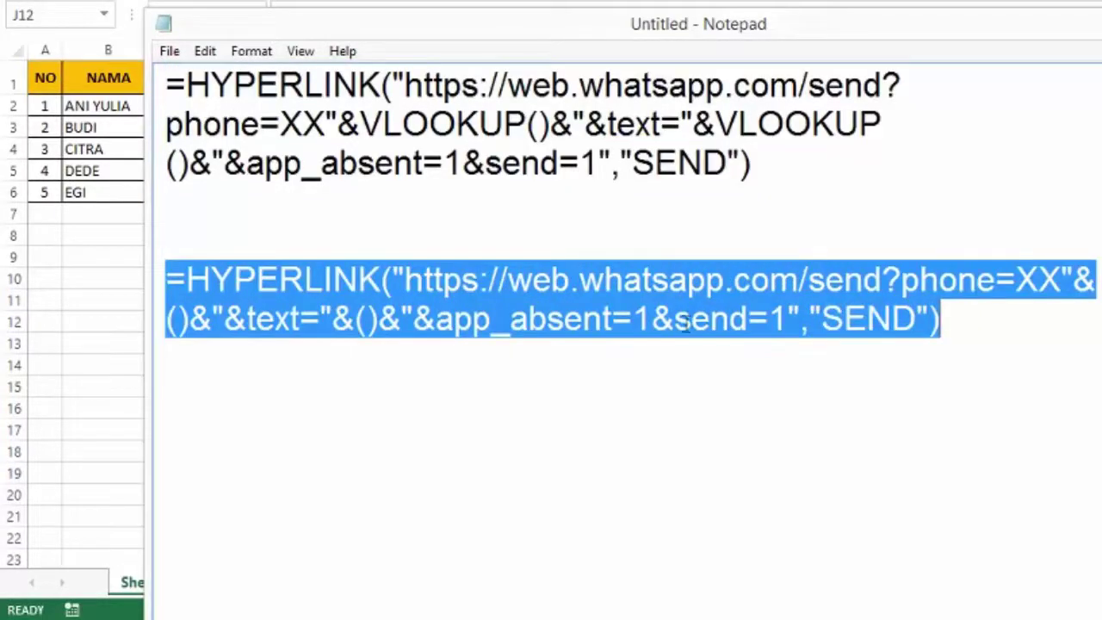
{"action": "right_click", "coordinate": [670, 290]}
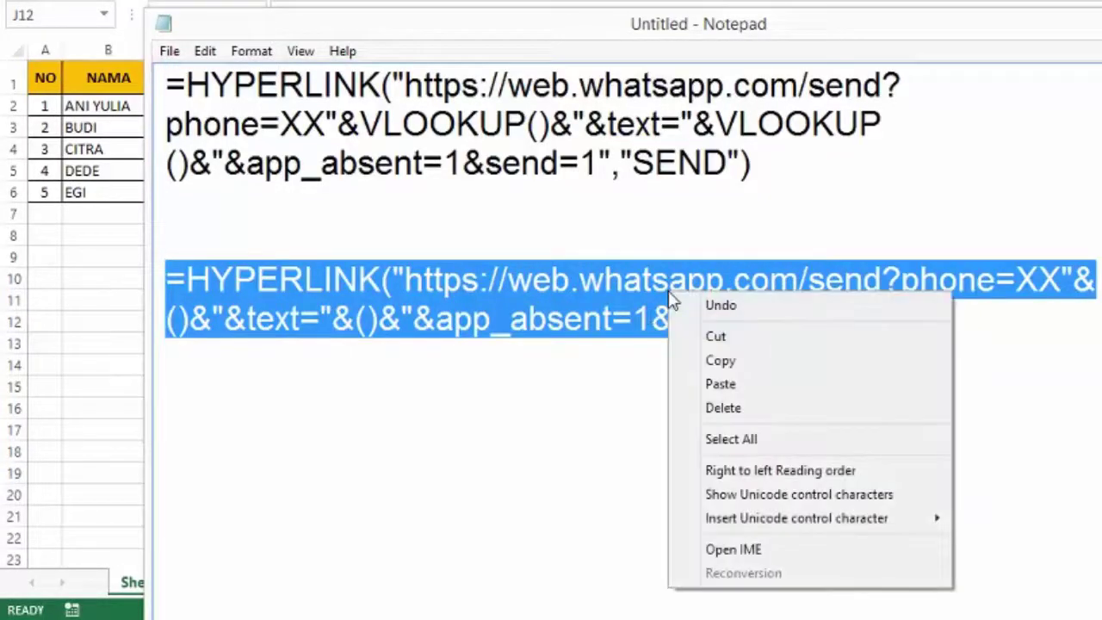
{"action": "left_click", "coordinate": [730, 357]}
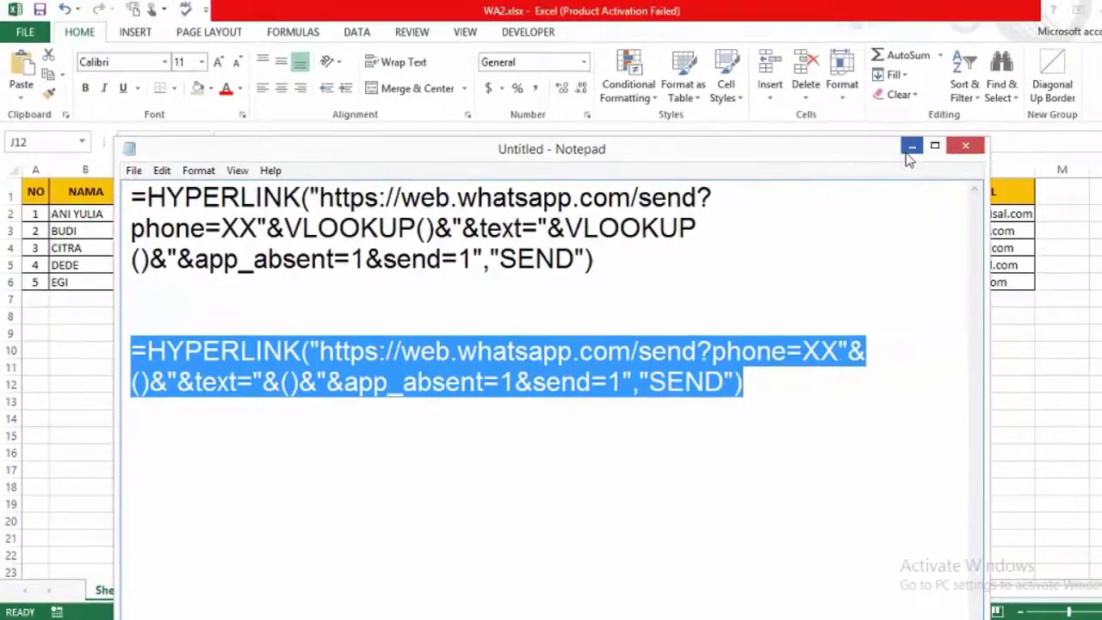
{"action": "left_click", "coordinate": [944, 129]}
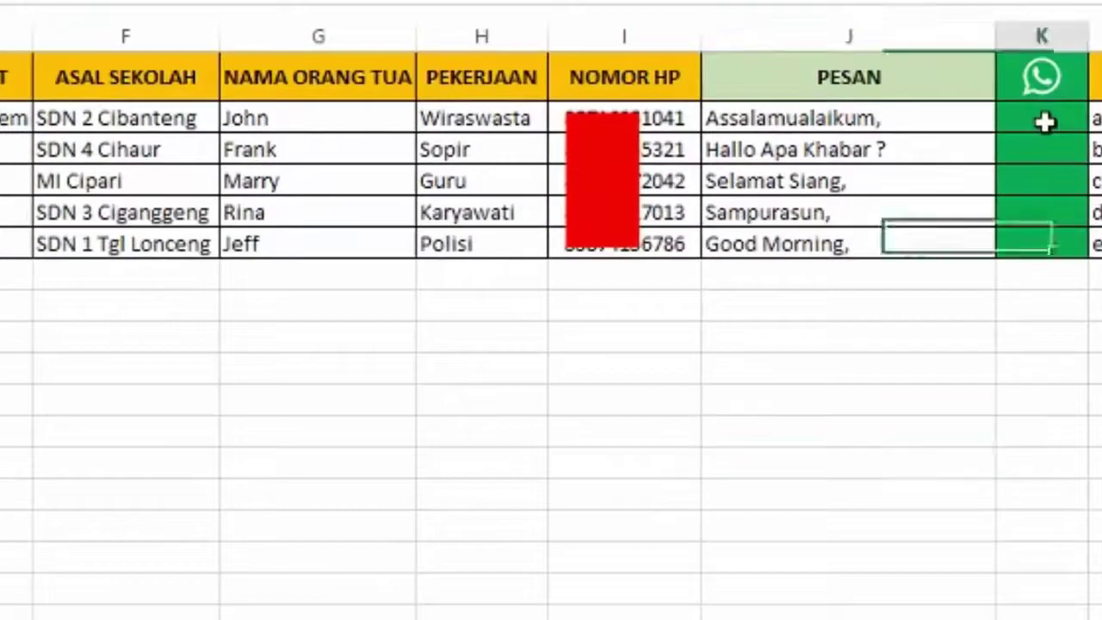
Paste the WhatsApp HYPERLINK formula into K2, using phone prefix +62 with I2 and J2 references.
{"action": "left_click", "coordinate": [953, 181]}
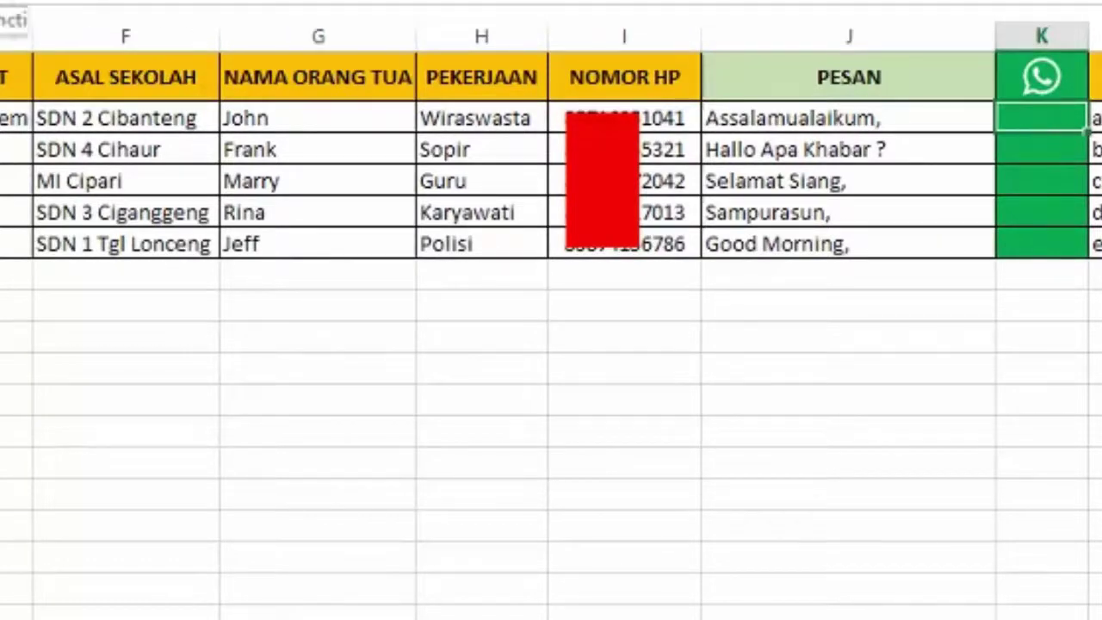
{"action": "key", "text": "ctrl+v"}
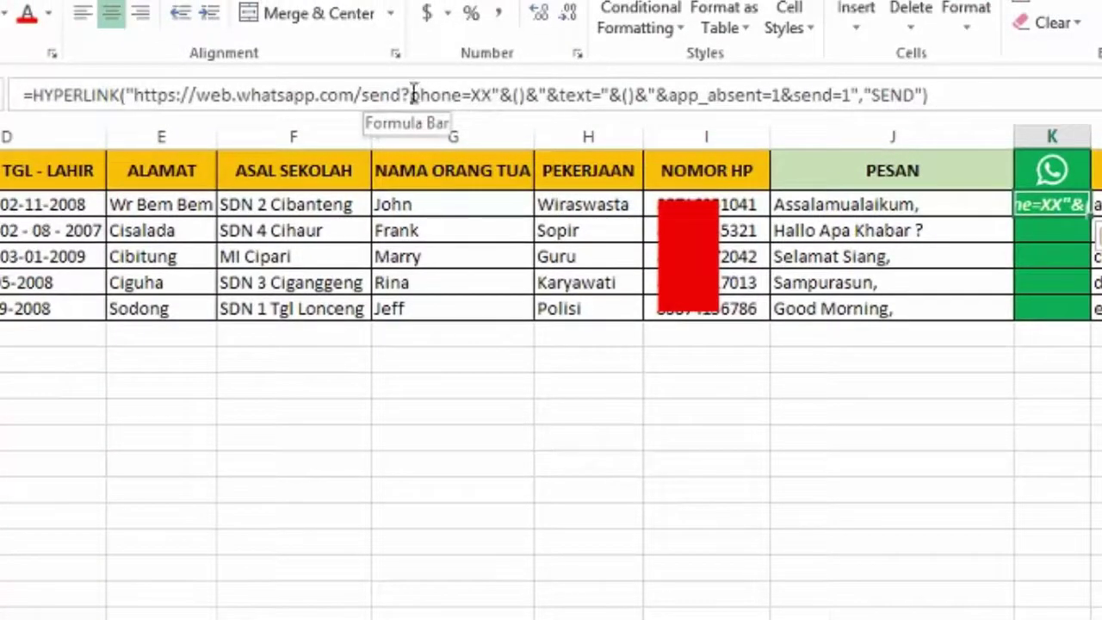
{"action": "left_click_drag", "start_coordinate": [472, 95], "coordinate": [491, 95]}
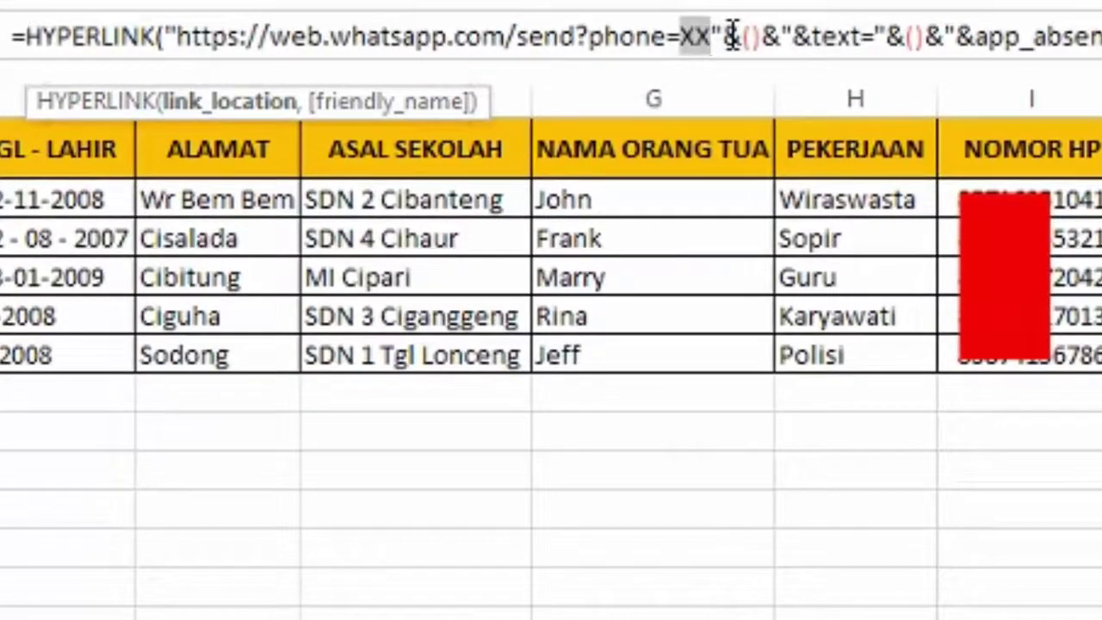
{"action": "type", "text": "+"}
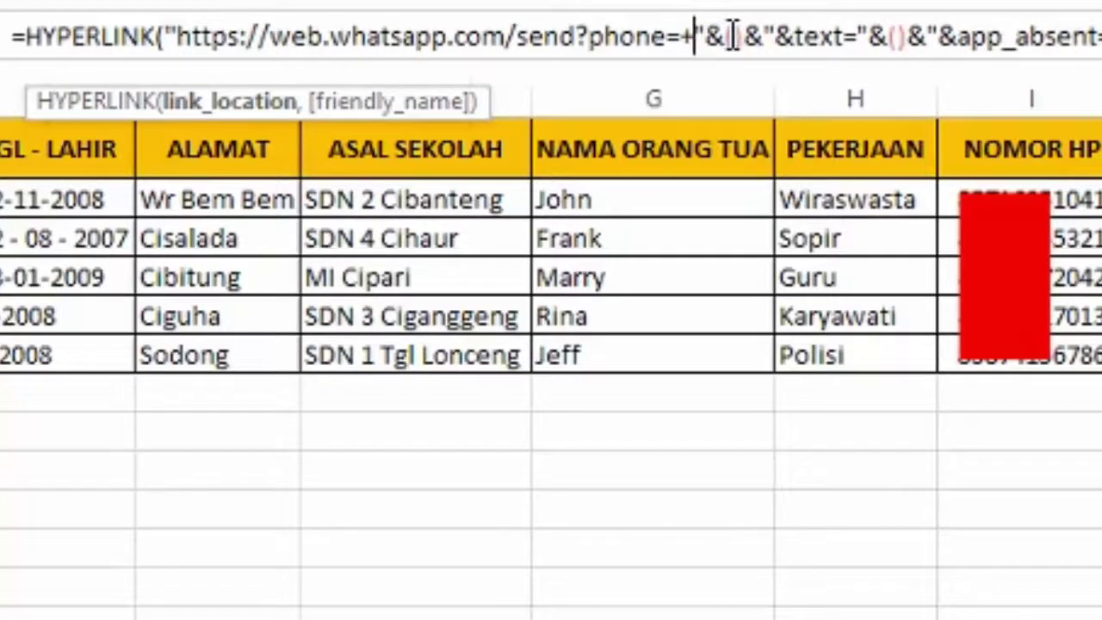
{"action": "type", "text": "6"}
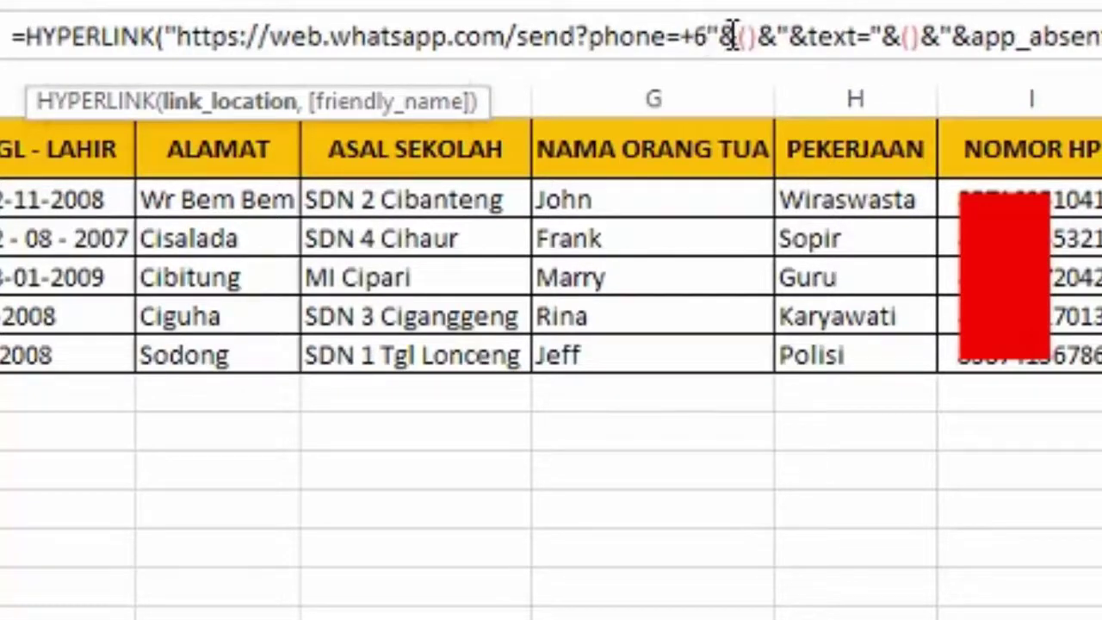
{"action": "type", "text": "2"}
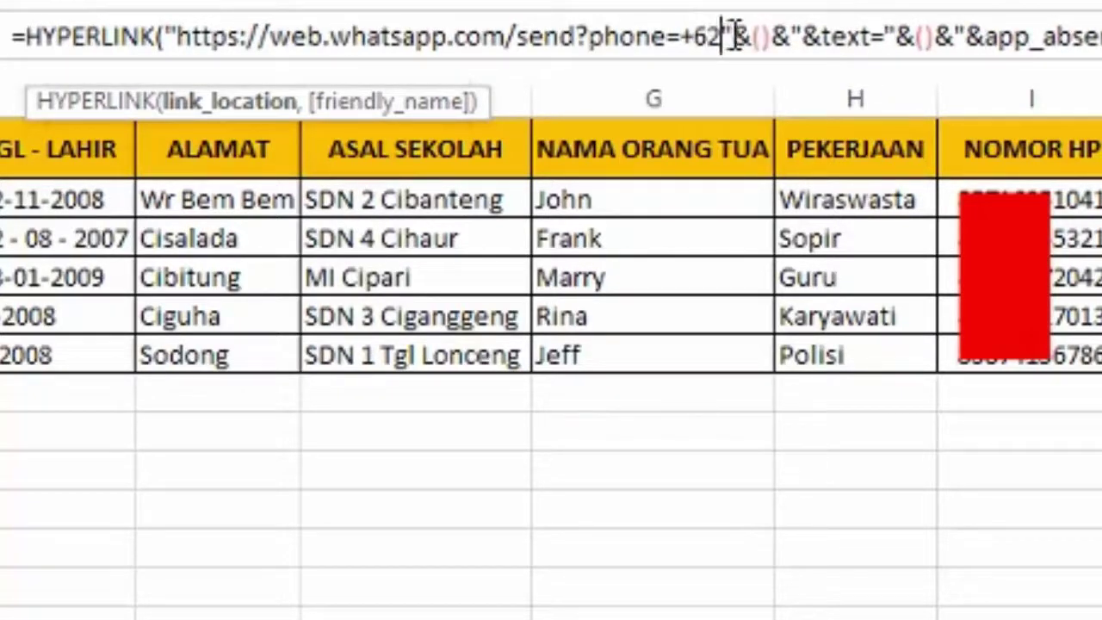
{"action": "left_click", "coordinate": [760, 39]}
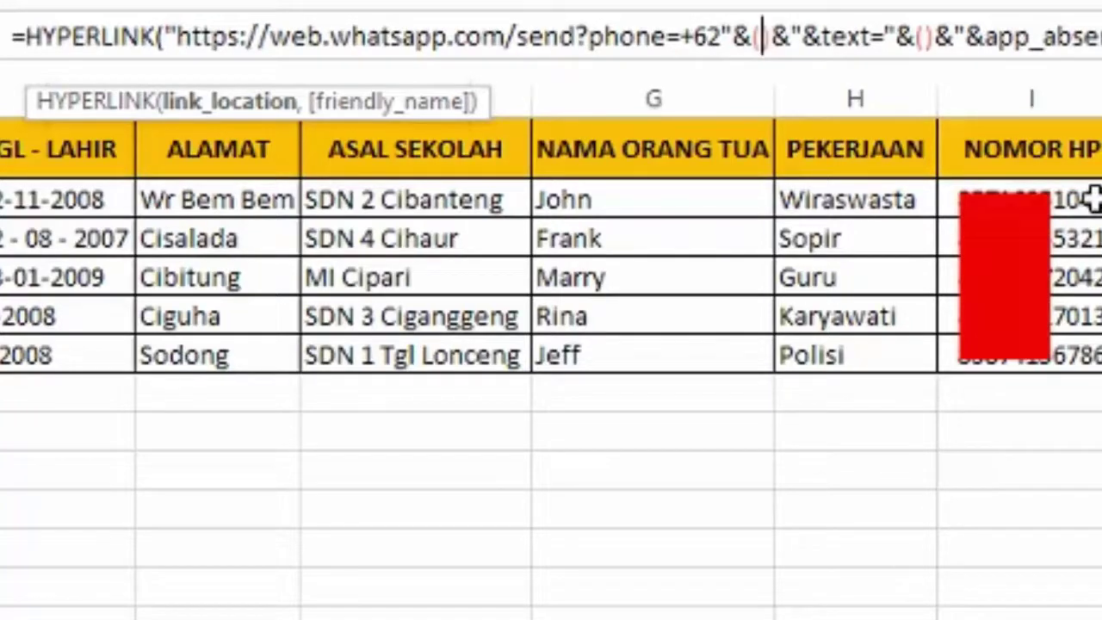
{"action": "left_click", "coordinate": [1091, 200]}
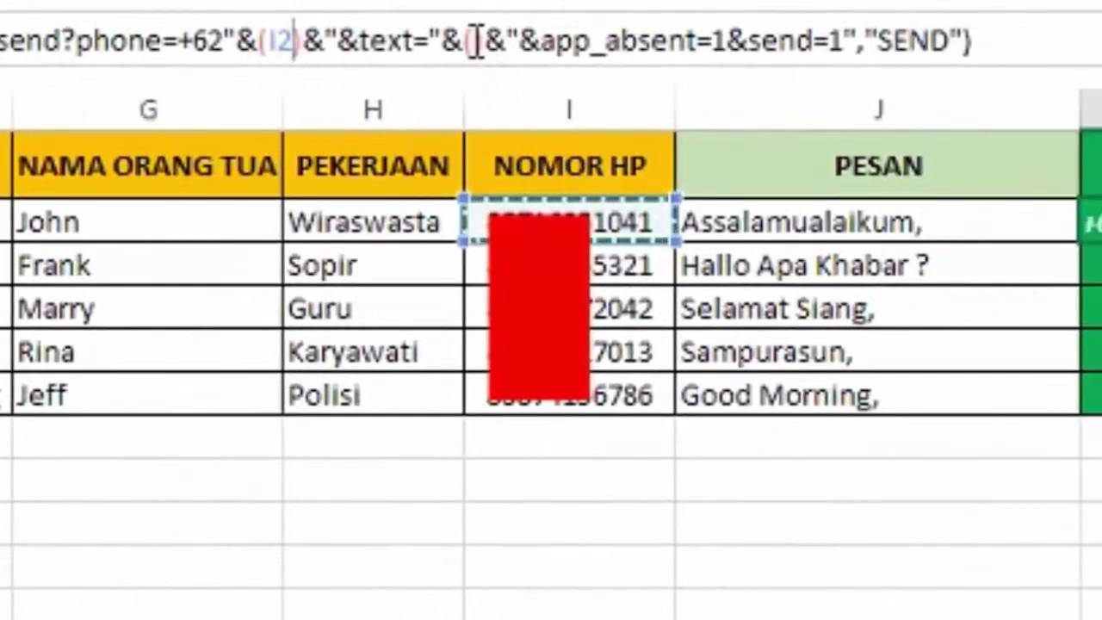
{"action": "left_click", "coordinate": [475, 41]}
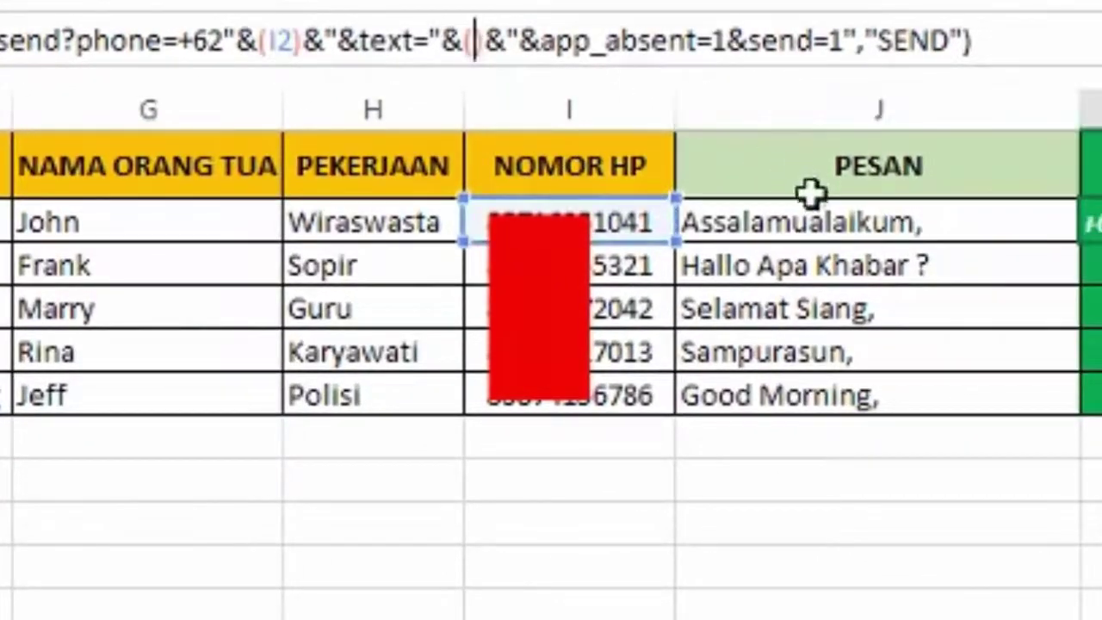
{"action": "left_click", "coordinate": [819, 224]}
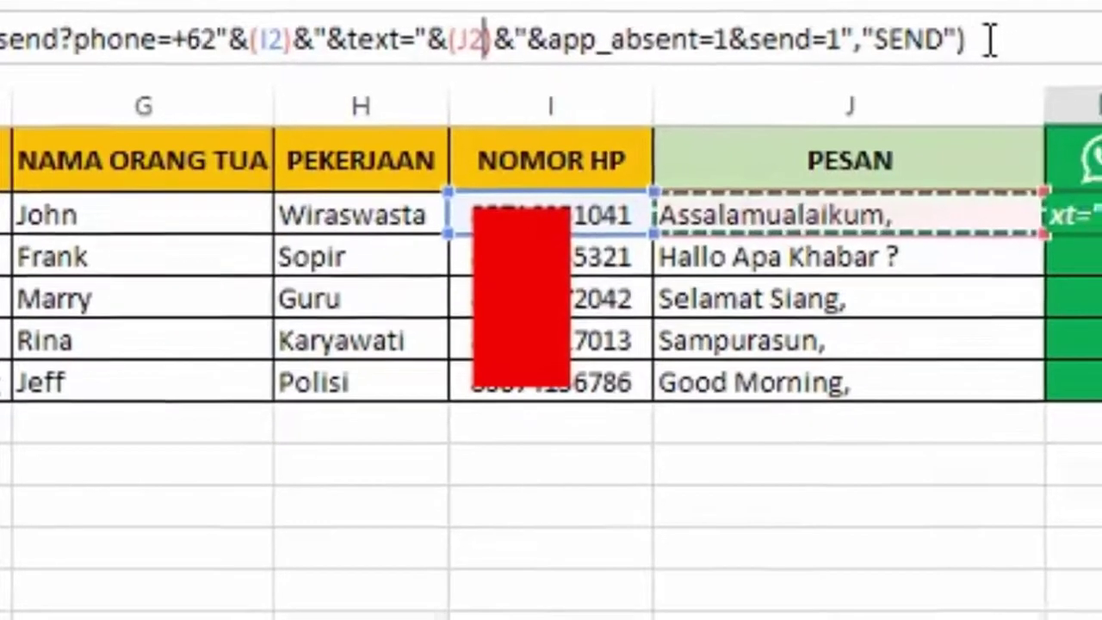
{"action": "key", "text": "Return"}
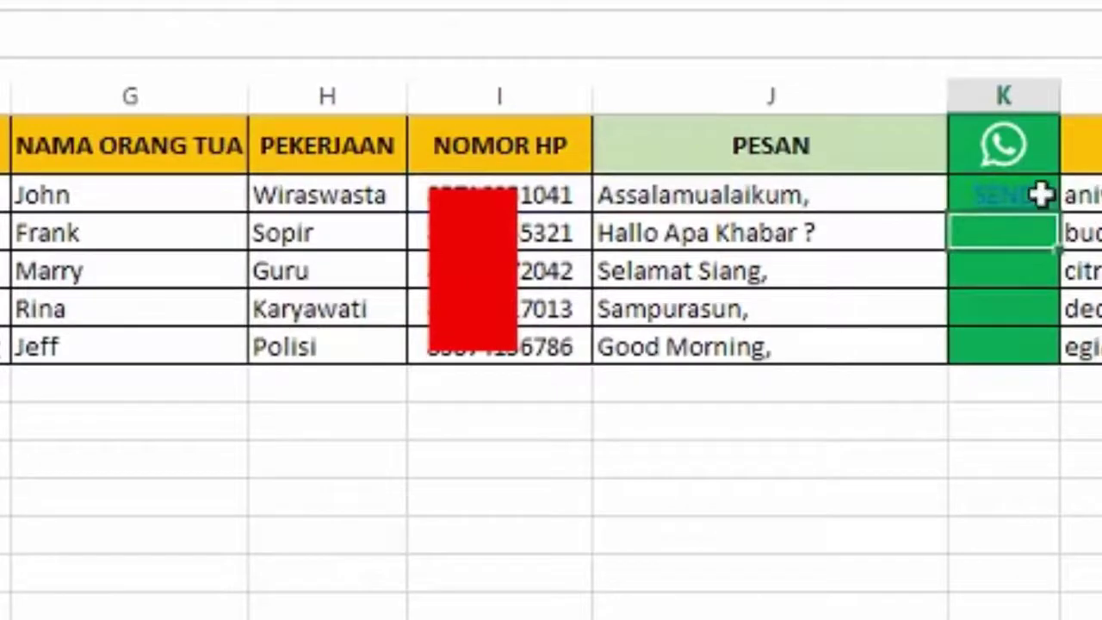
Fill the SEND formula down to K6 and make the links bold, italic, white, without underline.
{"action": "left_click", "coordinate": [1043, 194]}
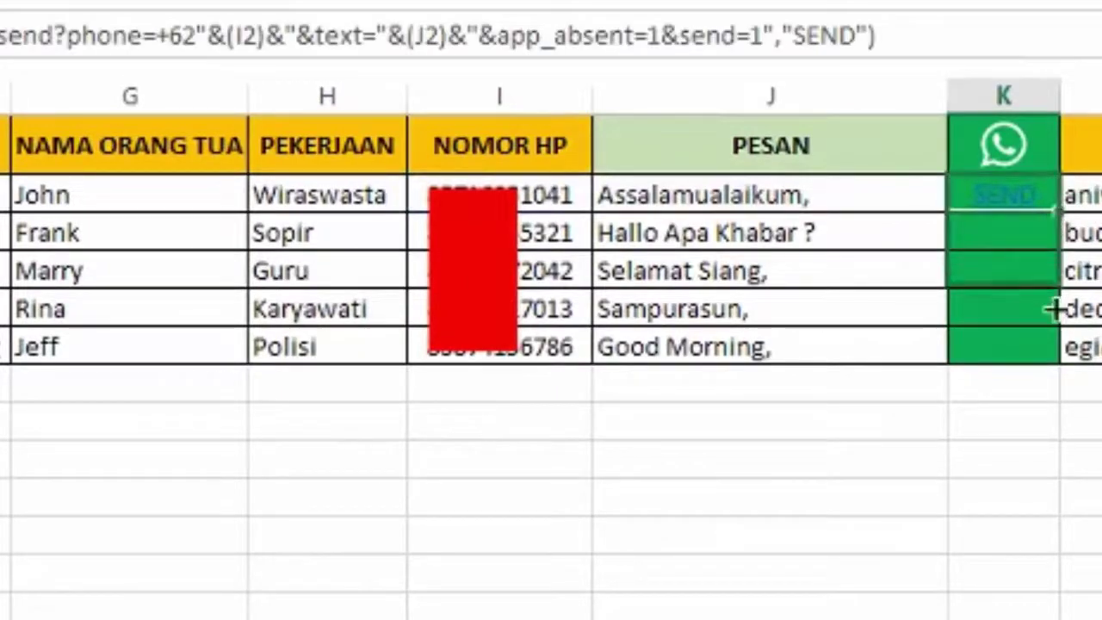
{"action": "left_click_drag", "start_coordinate": [1057, 215], "coordinate": [1058, 349]}
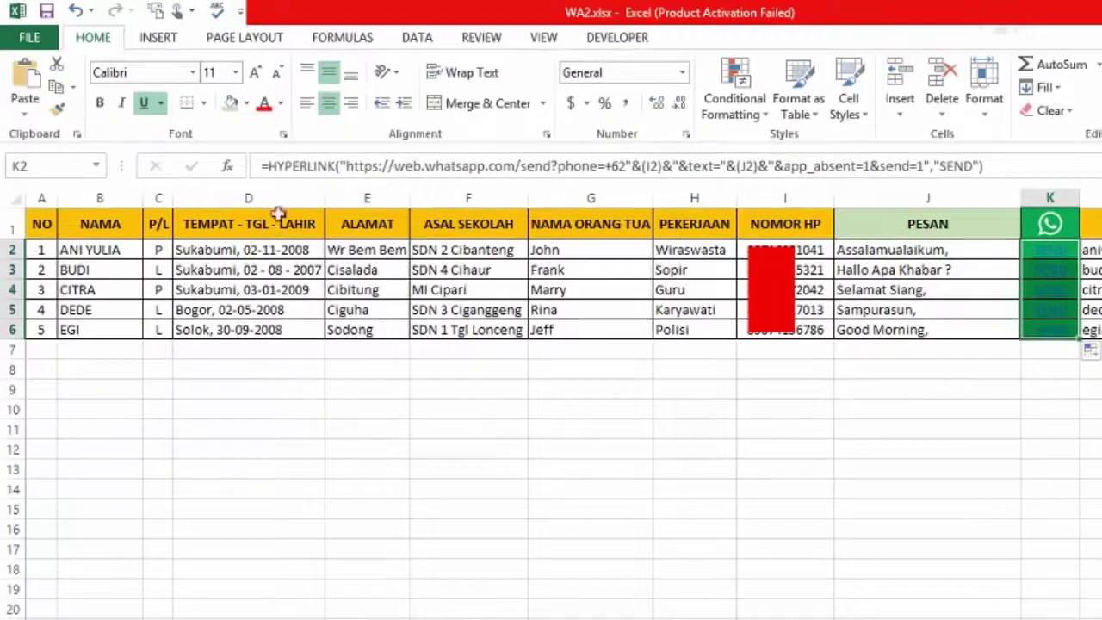
{"action": "left_click", "coordinate": [145, 103]}
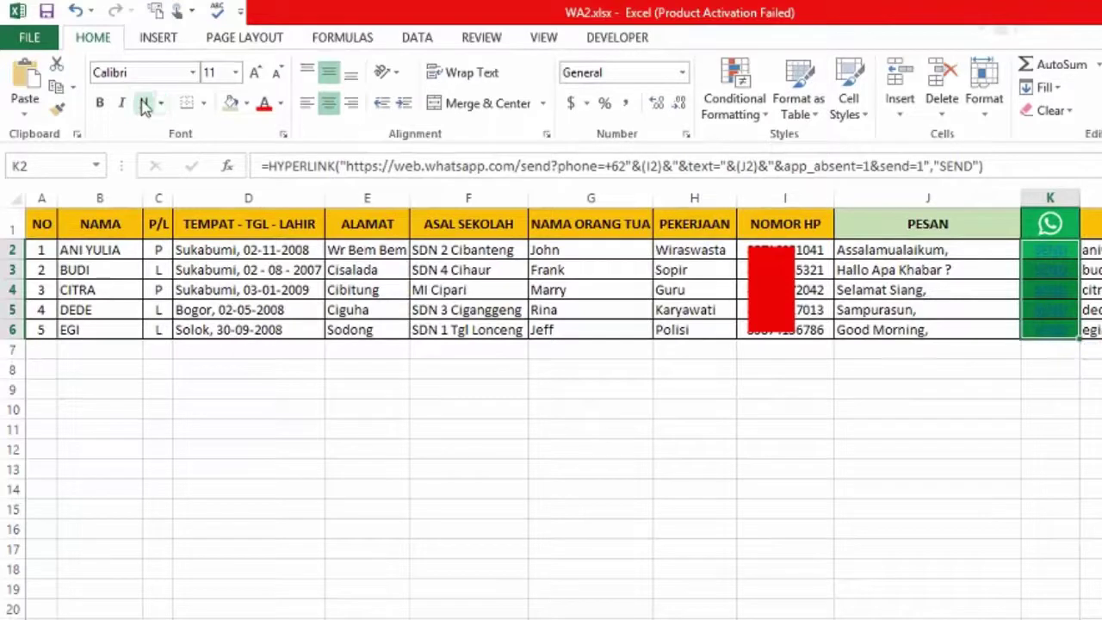
{"action": "left_click", "coordinate": [279, 103]}
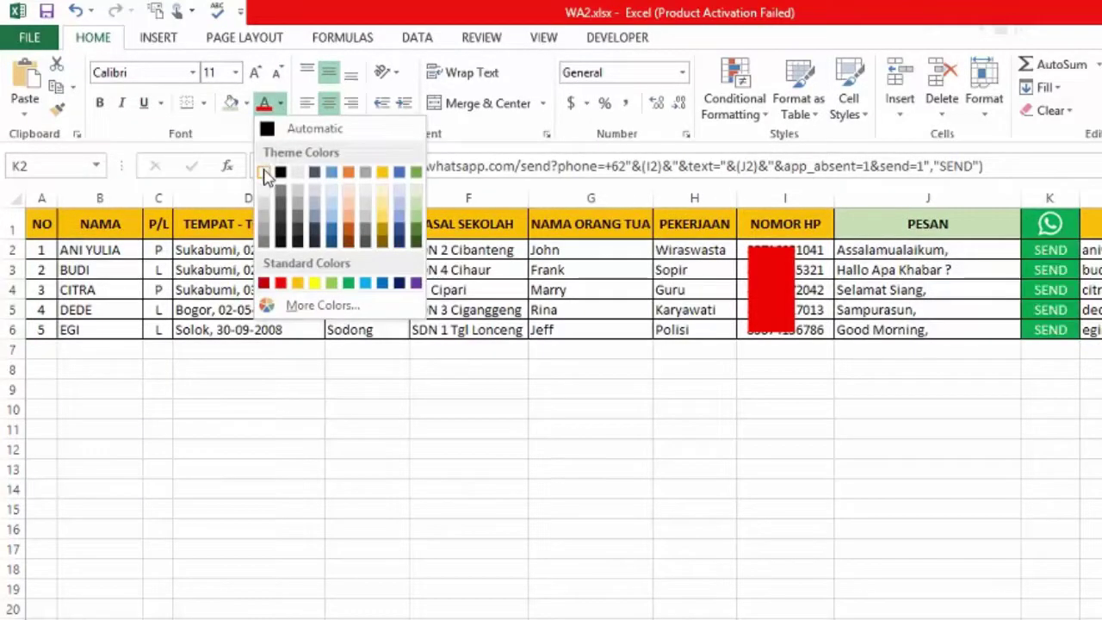
{"action": "left_click", "coordinate": [280, 172]}
{"action": "left_click", "coordinate": [121, 103]}
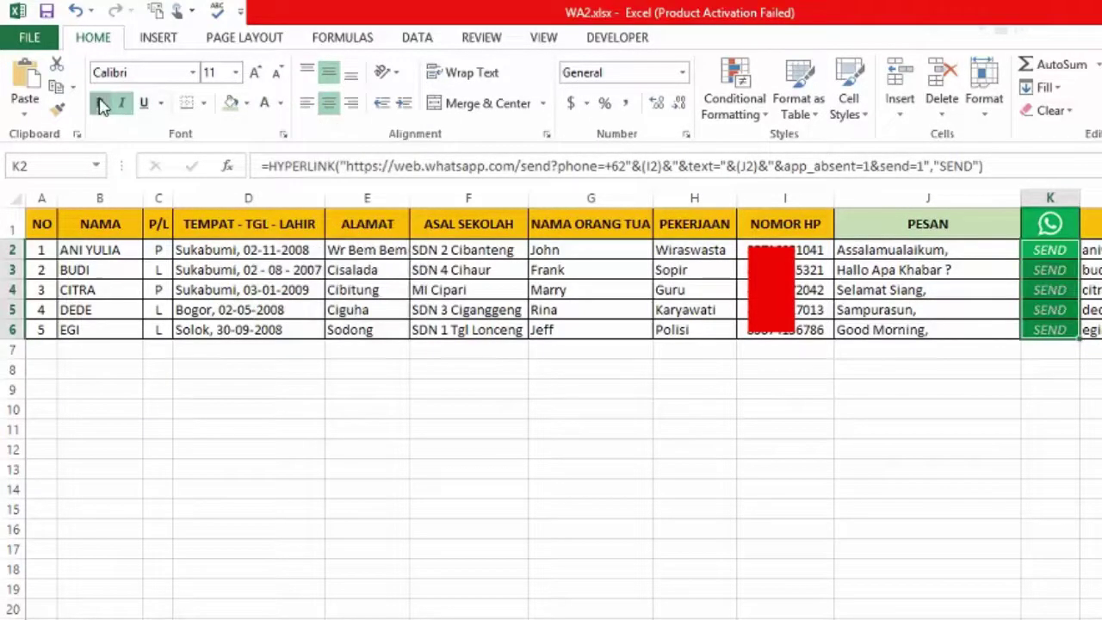
{"action": "left_click", "coordinate": [101, 103]}
{"action": "left_click", "coordinate": [828, 416]}
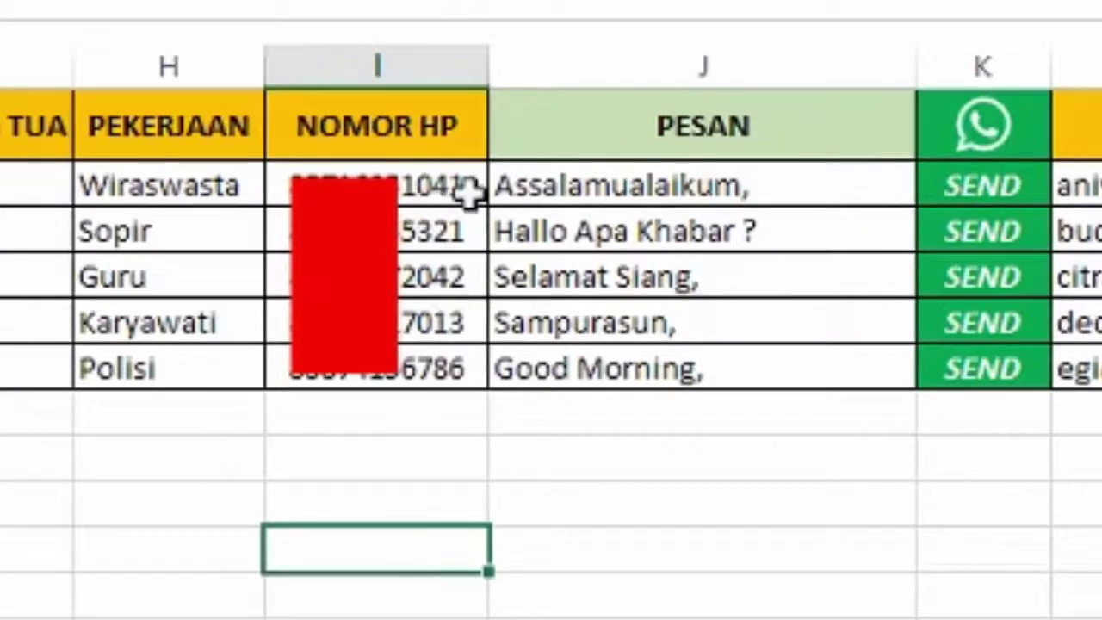
Follow the first student's SEND link in K2 to open its WhatsApp Web chat.
{"action": "left_click", "coordinate": [544, 184]}
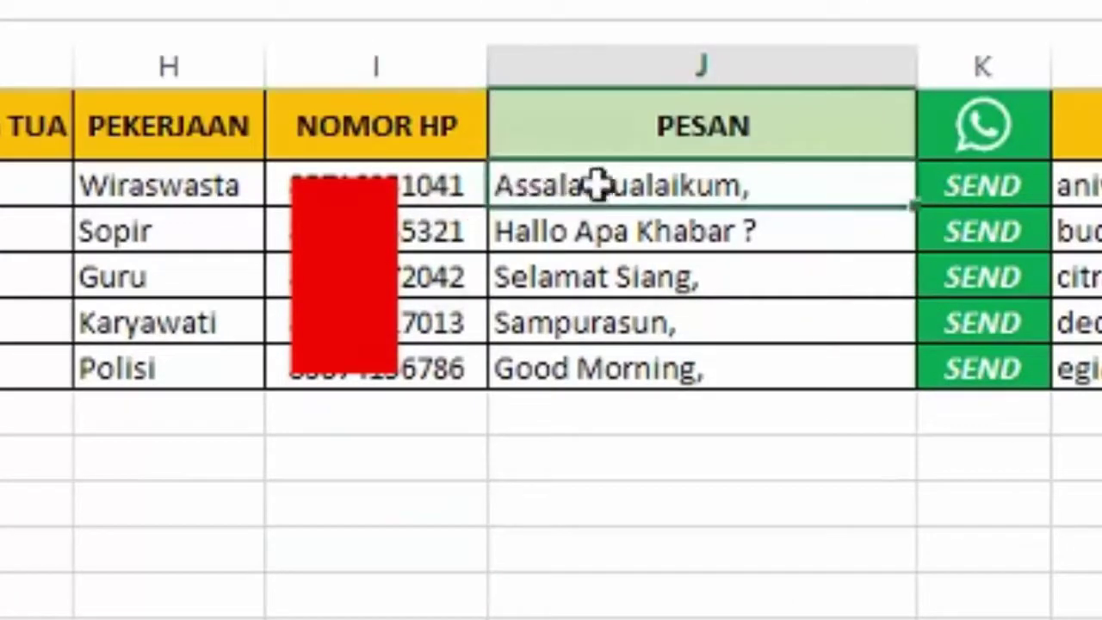
{"action": "left_click", "coordinate": [985, 193]}
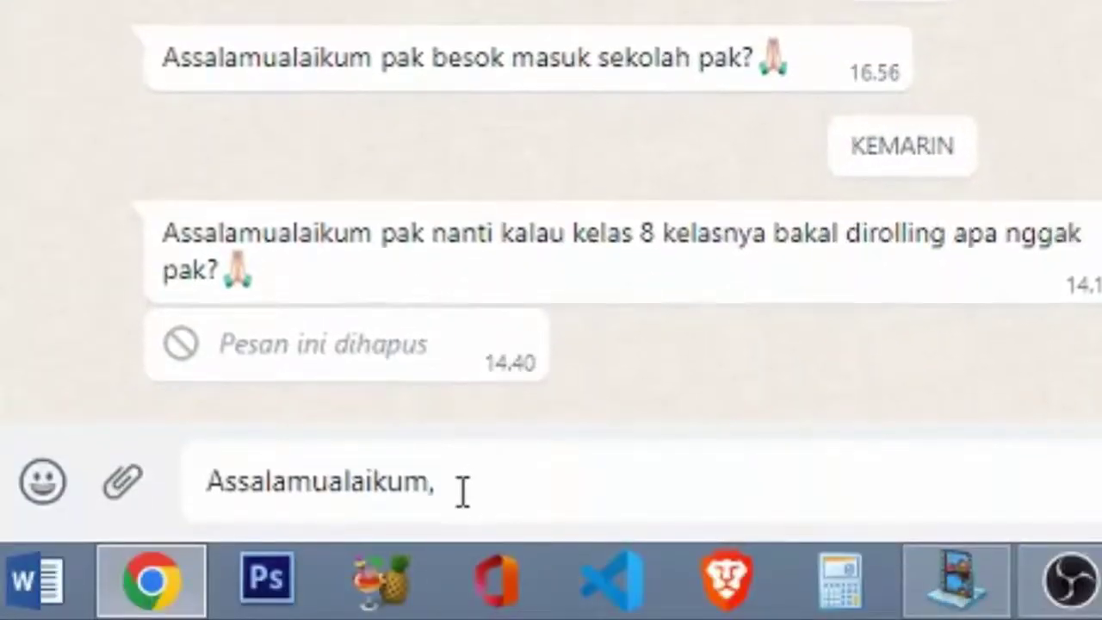
Highlight the prefilled 'Assalamualaikum,' draft, then close the WhatsApp Web tab and leave the site.
{"action": "left_click_drag", "start_coordinate": [462, 491], "coordinate": [160, 484]}
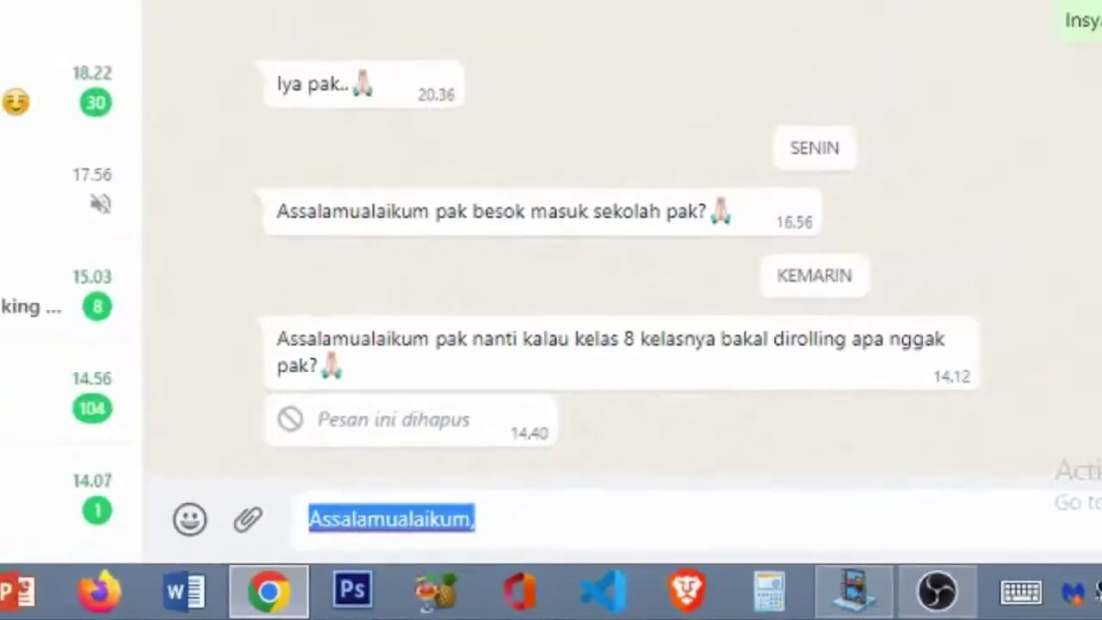
{"action": "left_click", "coordinate": [187, 13]}
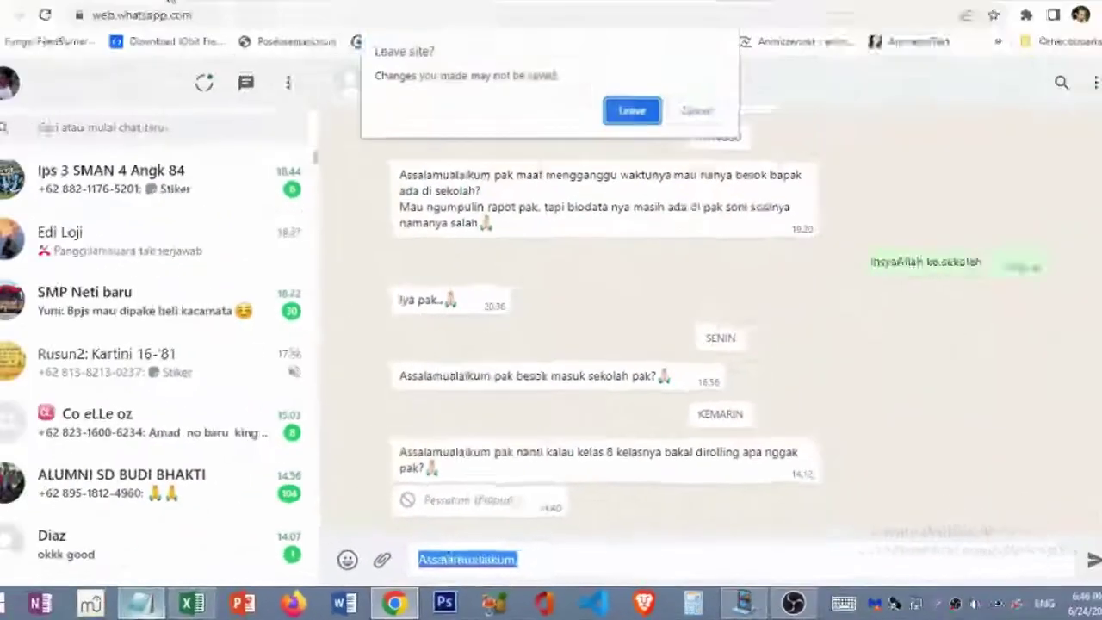
{"action": "left_click", "coordinate": [639, 137]}
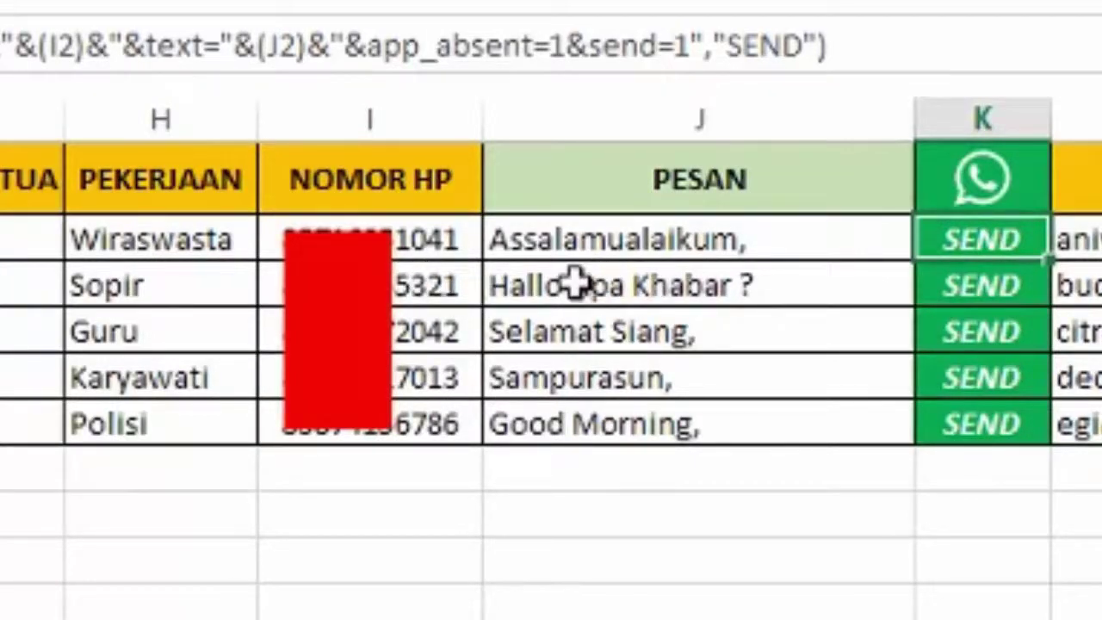
Follow the second student's SEND link in K3 to open its WhatsApp Web chat.
{"action": "left_click", "coordinate": [727, 290]}
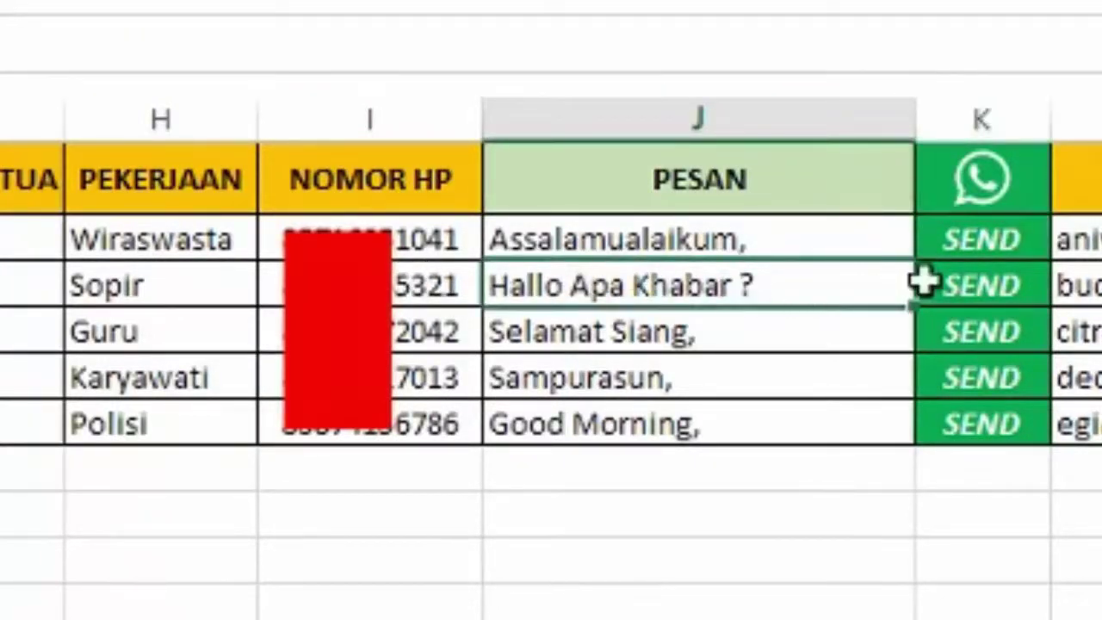
{"action": "left_click", "coordinate": [981, 292]}
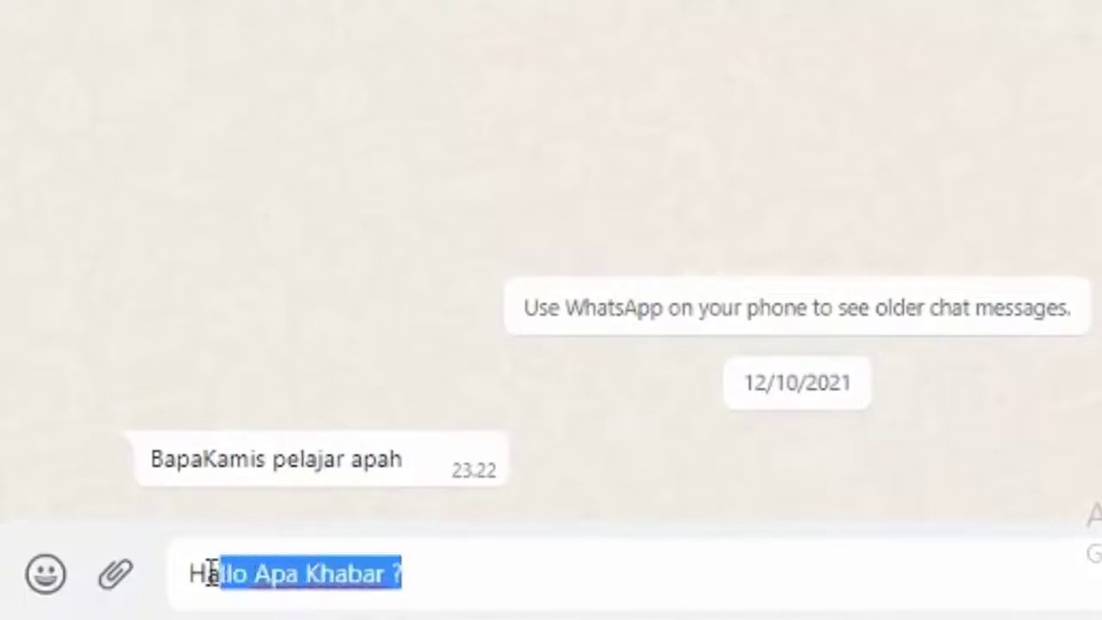
Highlight the prefilled 'Hallo Apa Khabar ?' draft, then close the WhatsApp Web tab and leave the site.
{"action": "left_click_drag", "start_coordinate": [430, 575], "coordinate": [179, 575]}
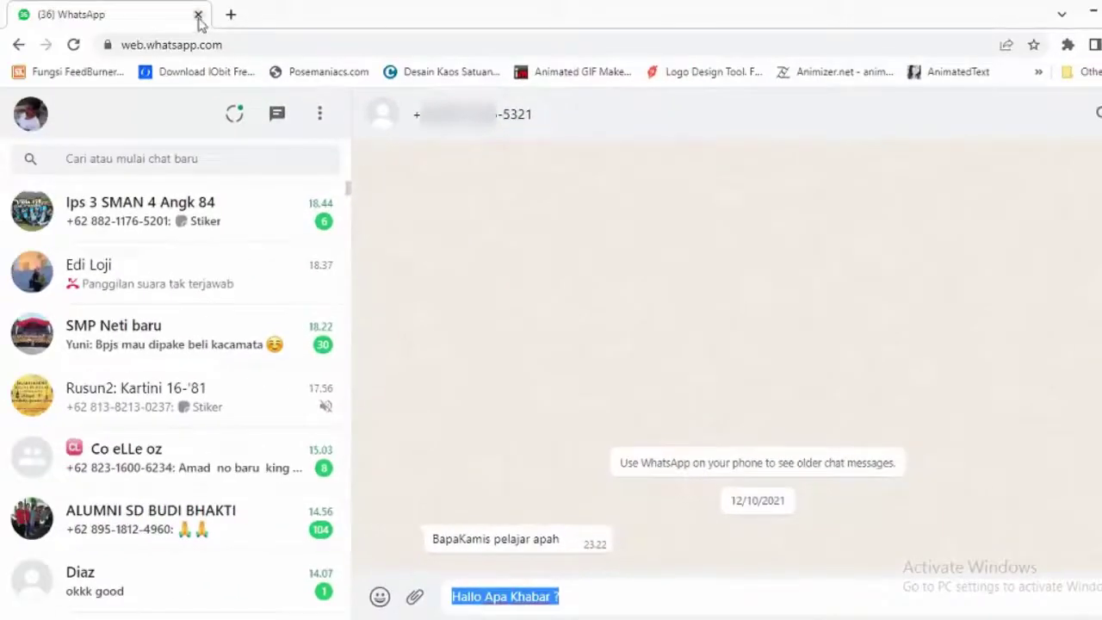
{"action": "left_click", "coordinate": [198, 15]}
{"action": "left_click", "coordinate": [667, 142]}
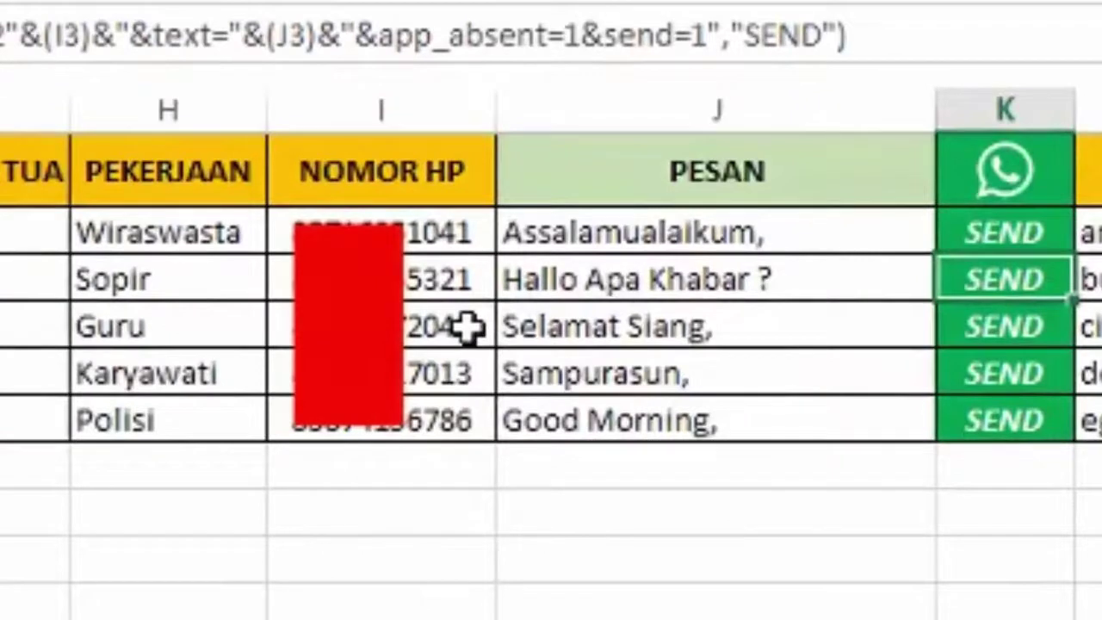
Check the third student's phone in I4 and message in J4, then follow the K4 SEND link.
{"action": "left_click", "coordinate": [469, 326]}
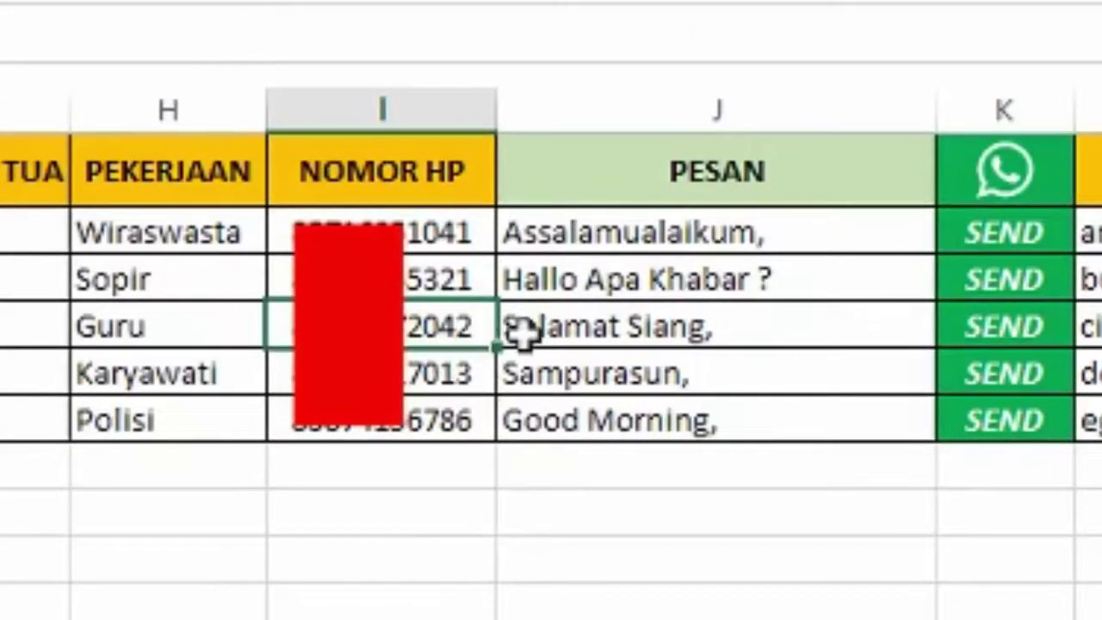
{"action": "left_click", "coordinate": [635, 334]}
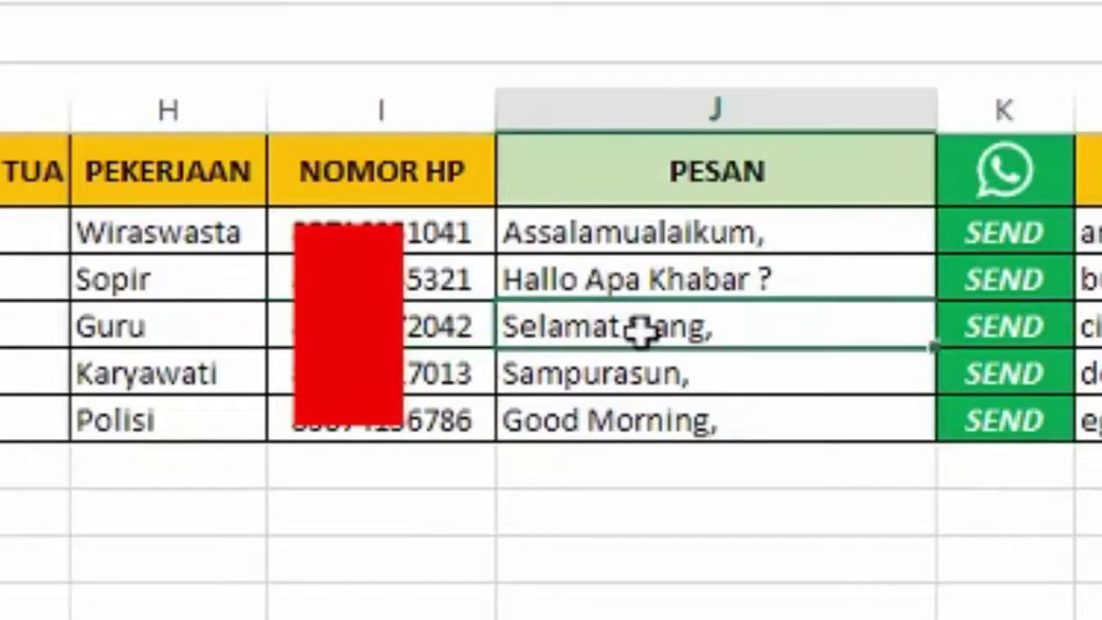
{"action": "left_click", "coordinate": [1015, 336]}
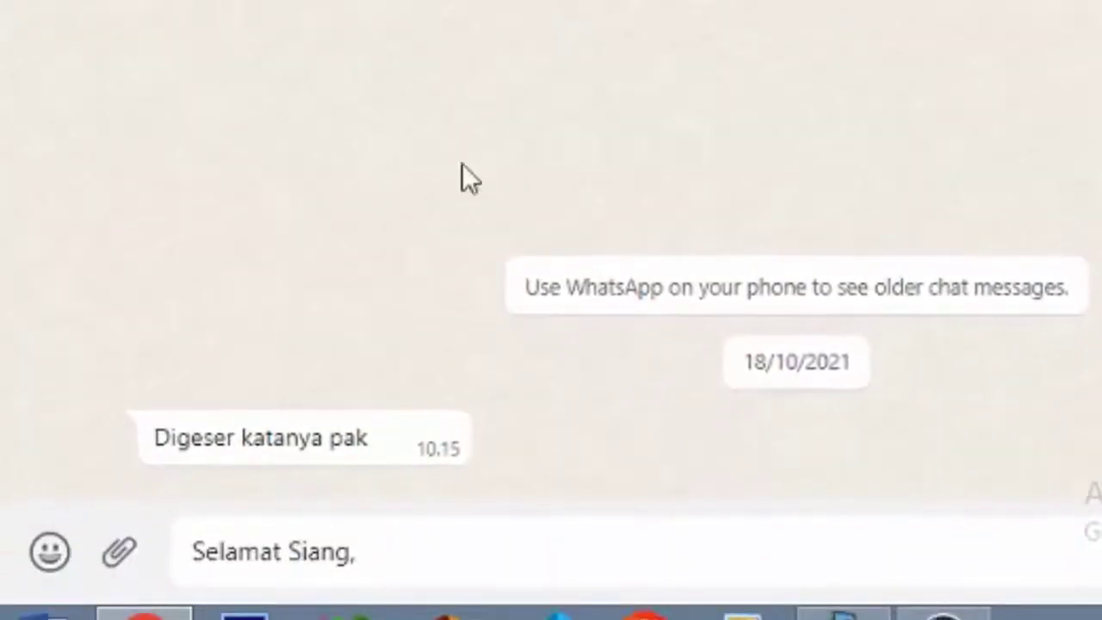
Highlight the prefilled 'Selamat Siang,' draft in the third student's WhatsApp chat.
{"action": "left_click_drag", "start_coordinate": [387, 561], "coordinate": [176, 555]}
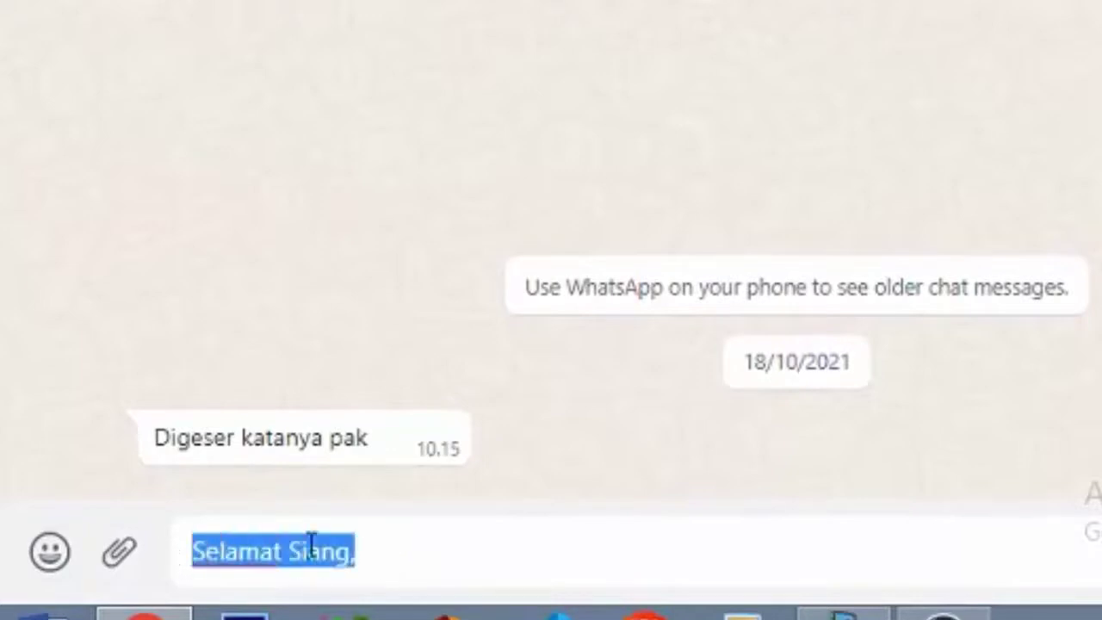